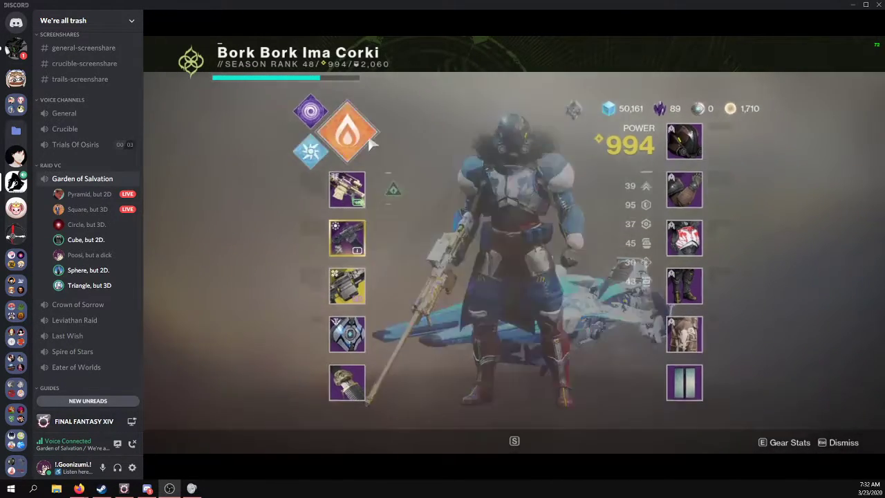
Review the Sunbreaker subclass's Code of the Siegebreaker perks, then exit the character menus
click(346, 142)
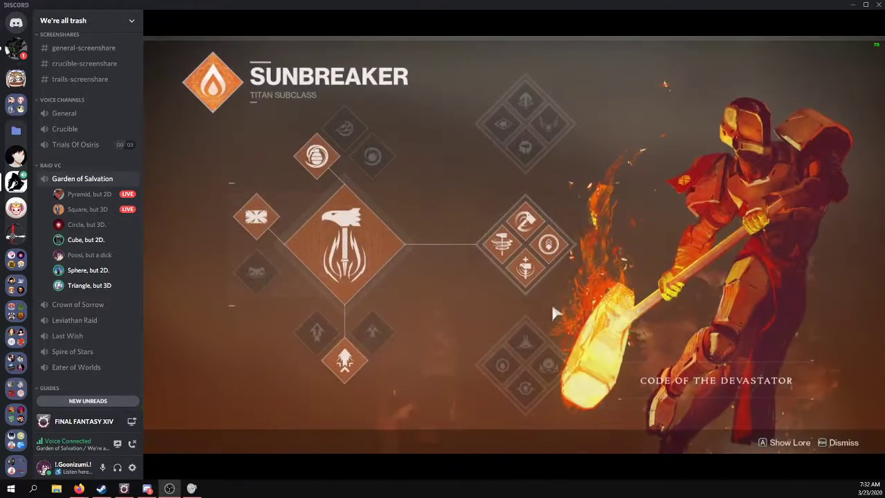
click(529, 342)
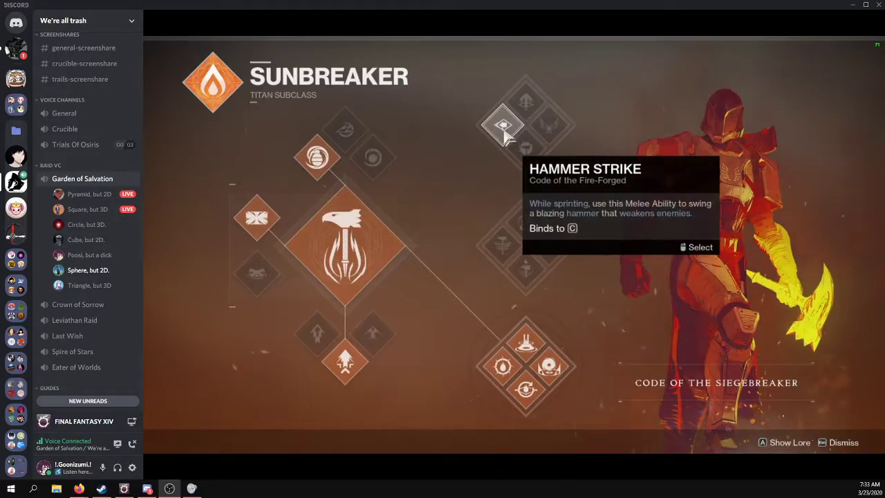
key(Escape)
key(Escape)
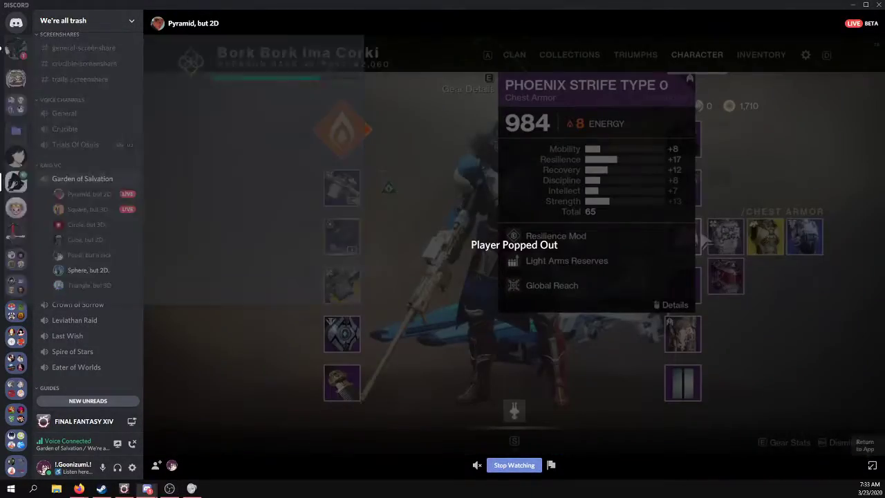
Pop the stream into a separate window and inspect the Seventh Seraph Gauntlets' stats
click(857, 465)
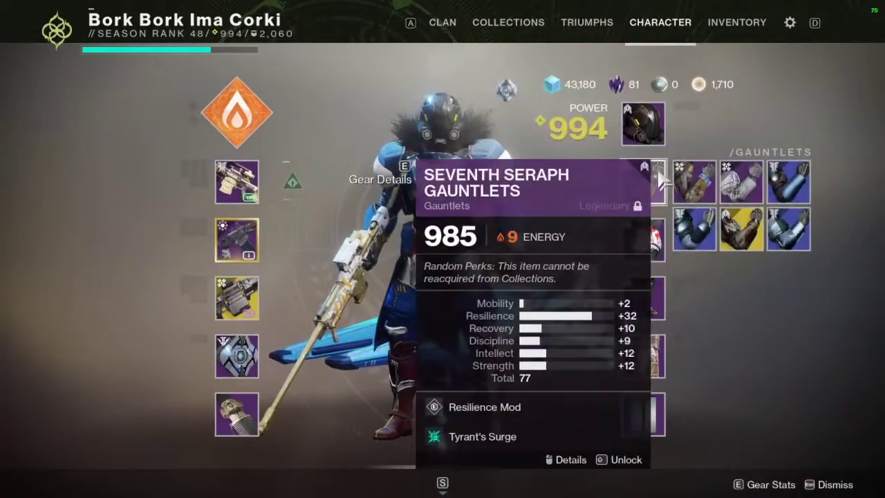
key(e)
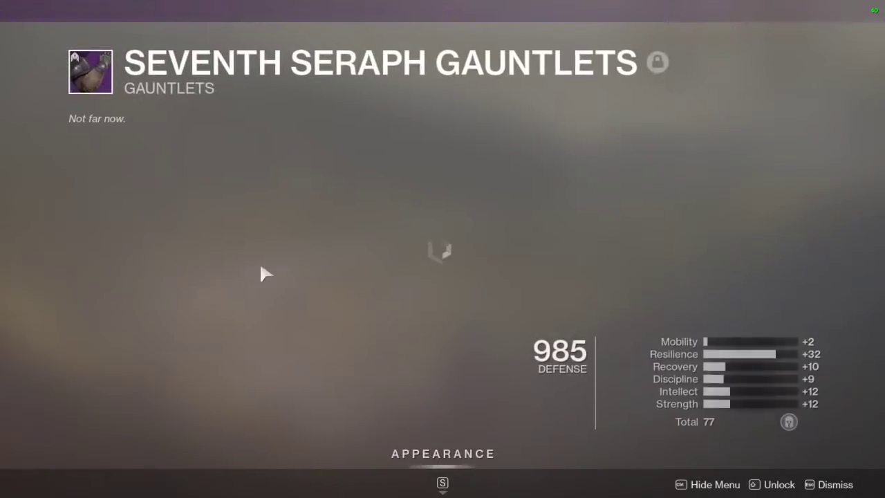
key(Escape)
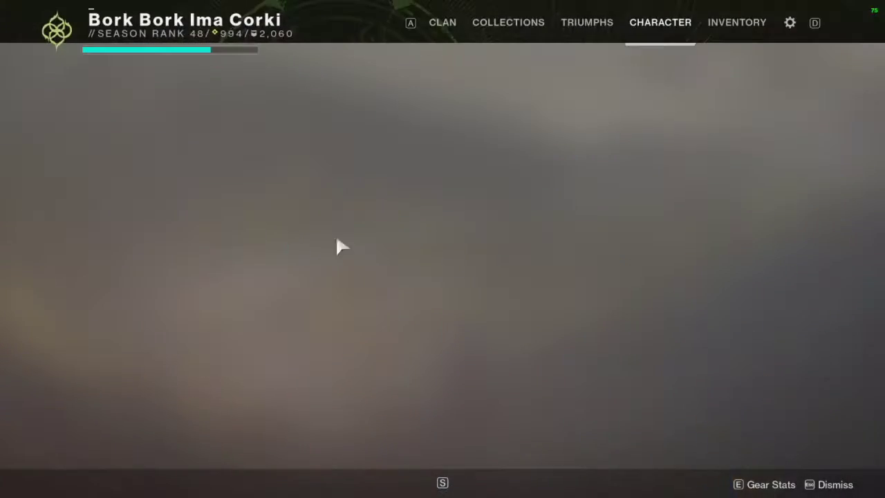